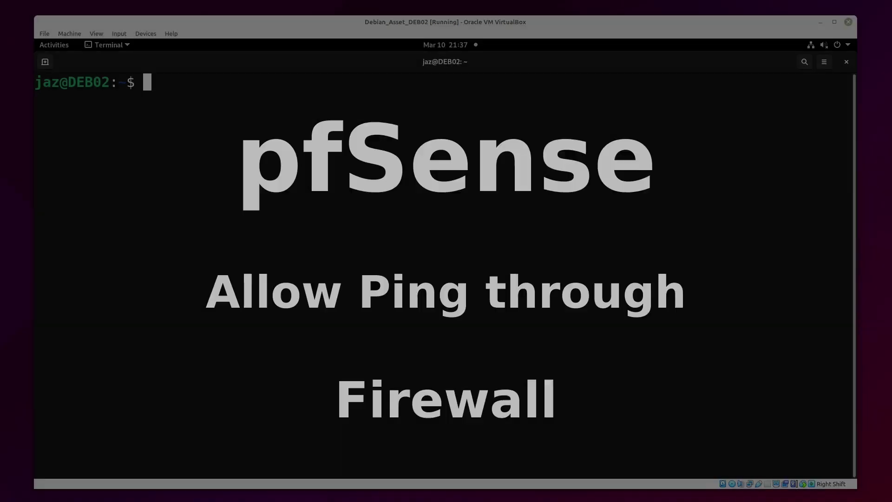
text(hostname -I)
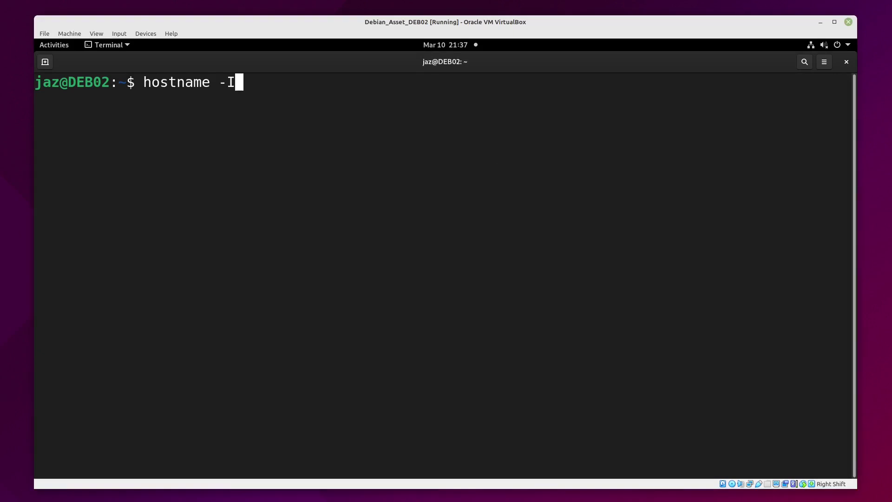
Step: Confirm the host address is 192.168.1.10 and start a ping to pfsense that gets no replies
key(Return)
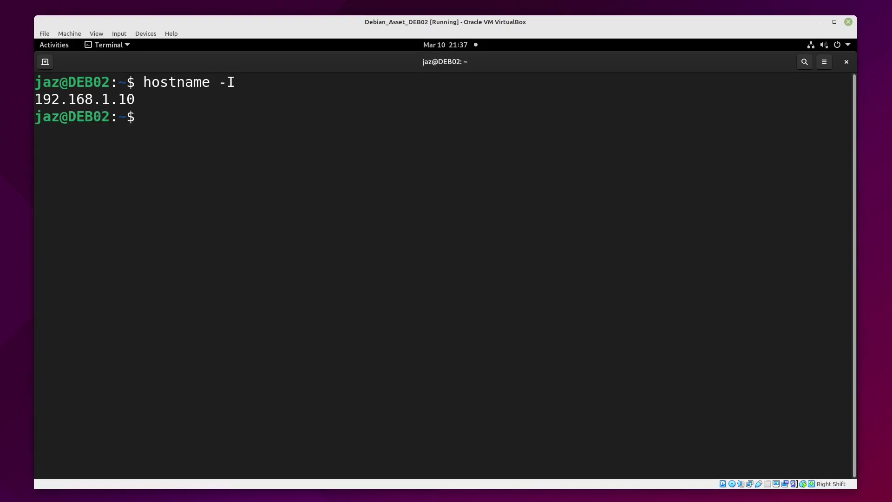
text(pi)
text(ng p)
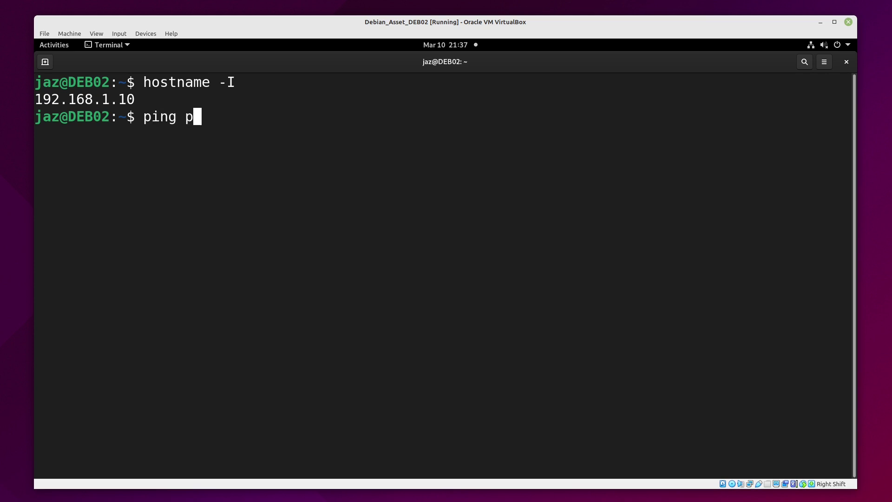
text(fsense)
key(Return)
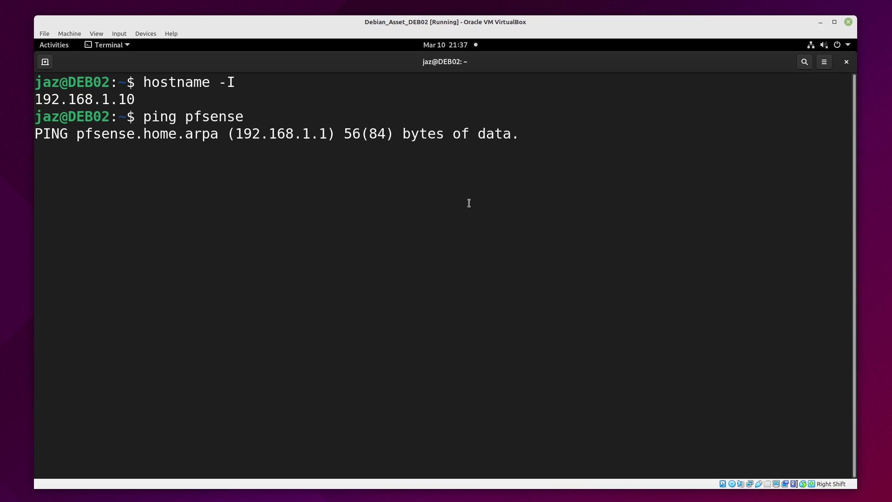
Step: Switch to the pfSense browser window and show the firewall log sorted newest first
click(54, 45)
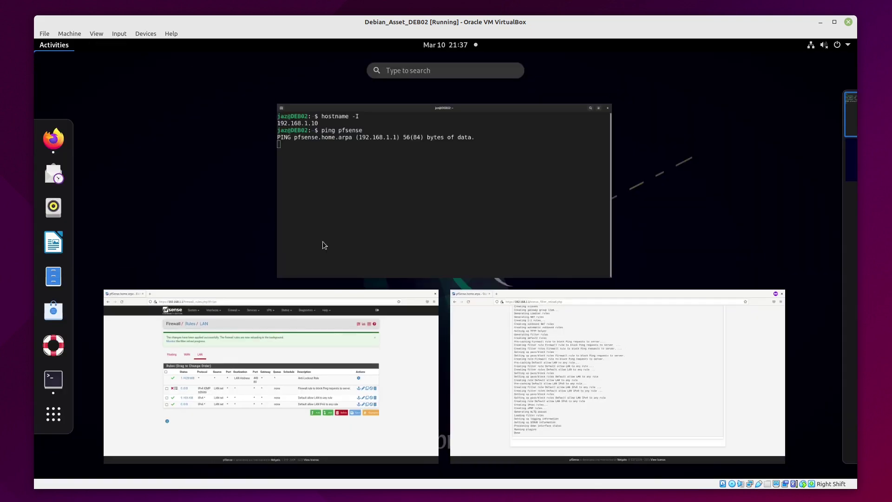
click(329, 338)
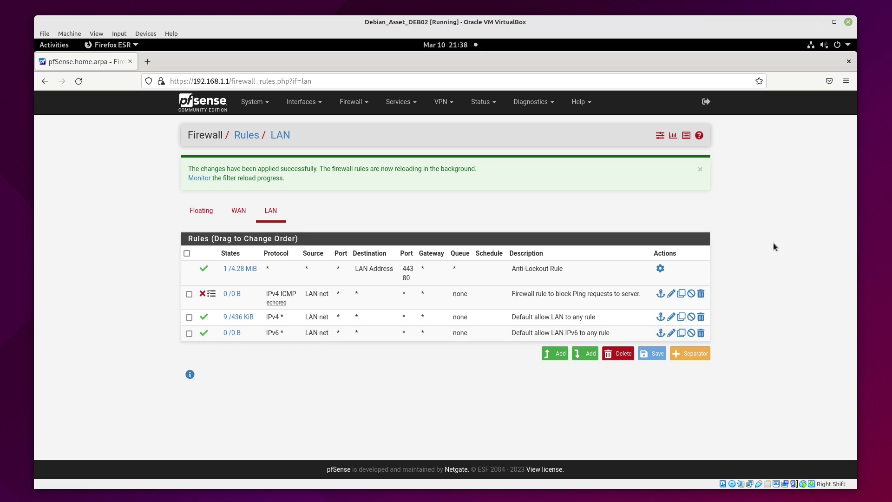
click(485, 104)
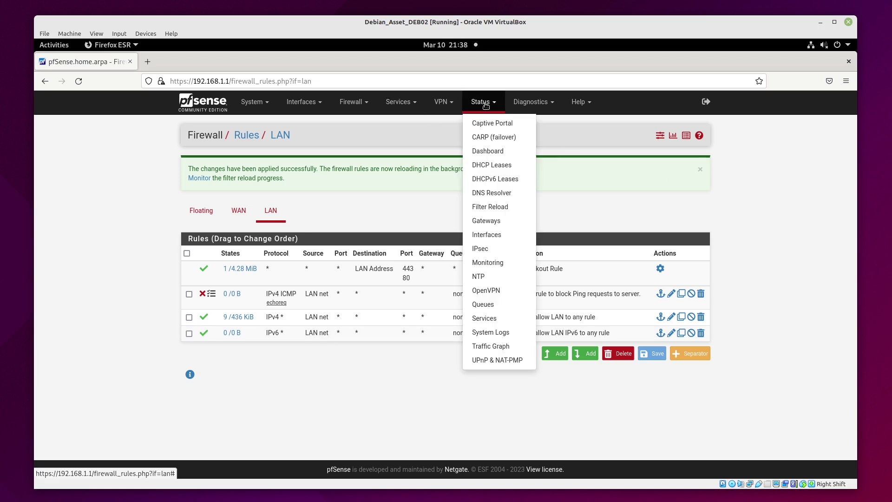
click(499, 334)
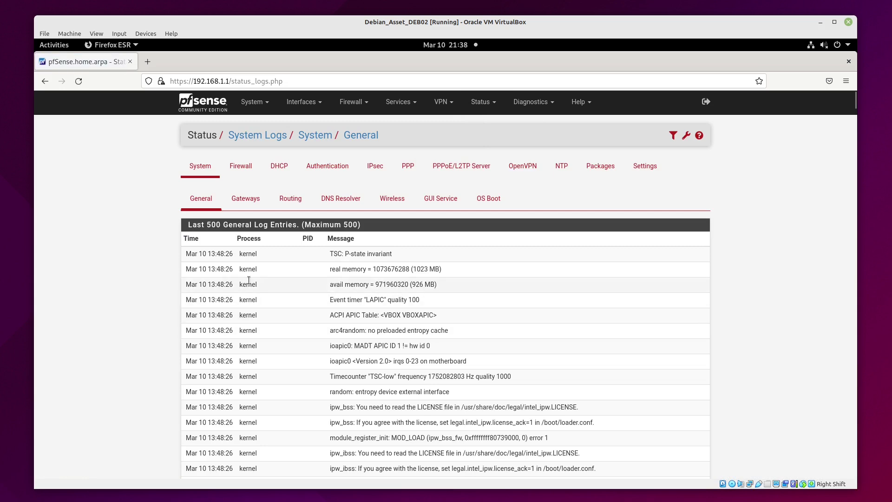
click(237, 170)
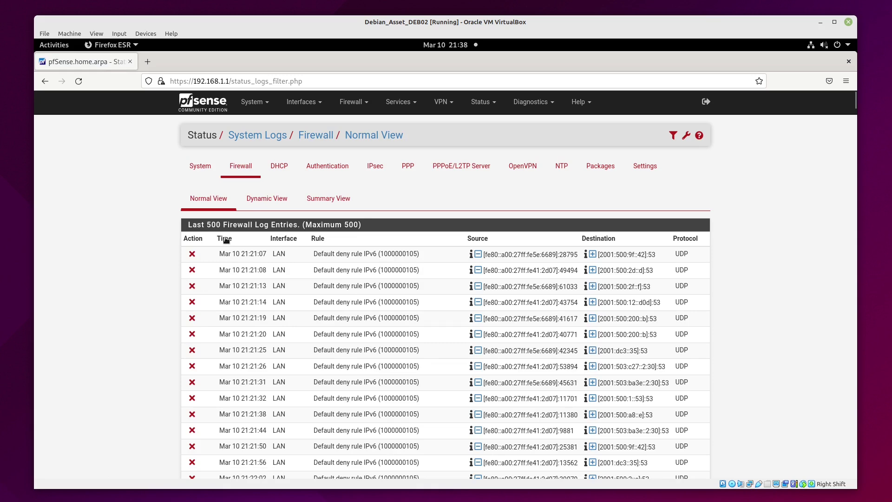
click(225, 239)
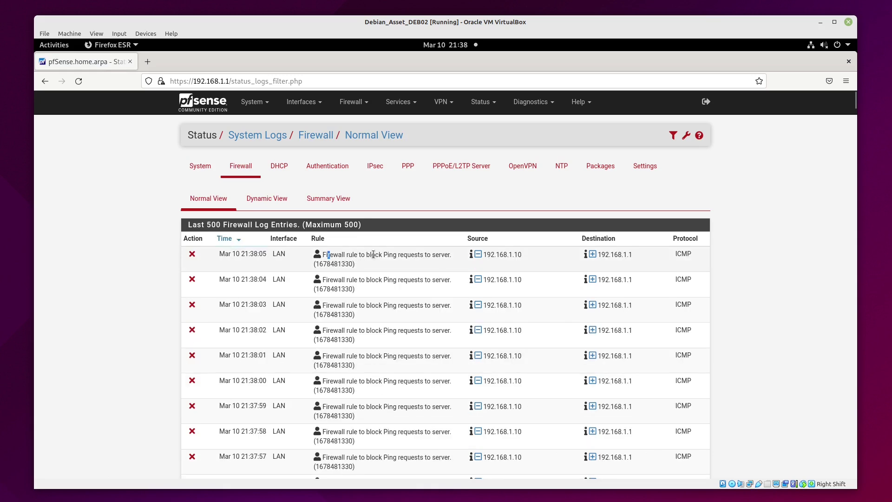
Step: Highlight the blocking rule name, source 192.168.1.10 and destination 192.168.1.1 in the log
drag(373, 254, 443, 260)
click(443, 268)
drag(487, 254, 534, 257)
click(535, 255)
drag(621, 255, 534, 256)
click(534, 256)
click(368, 104)
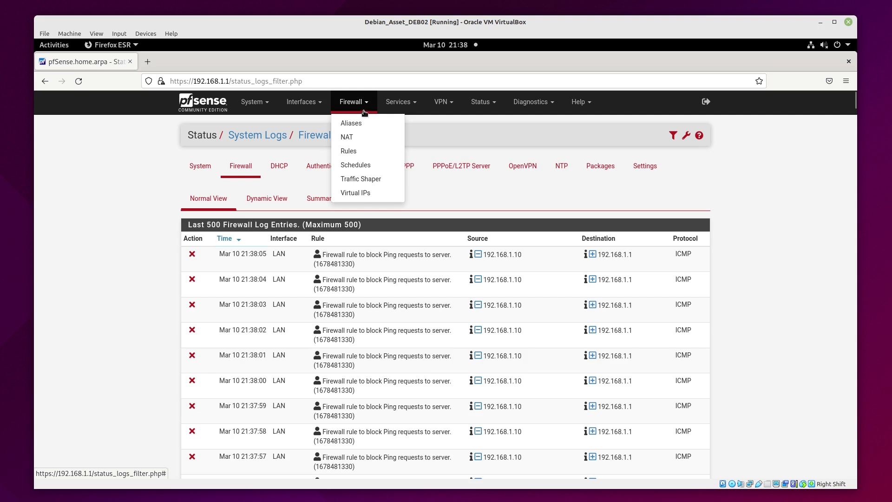
Step: Start a new rule at the top of the LAN firewall rules list
click(352, 151)
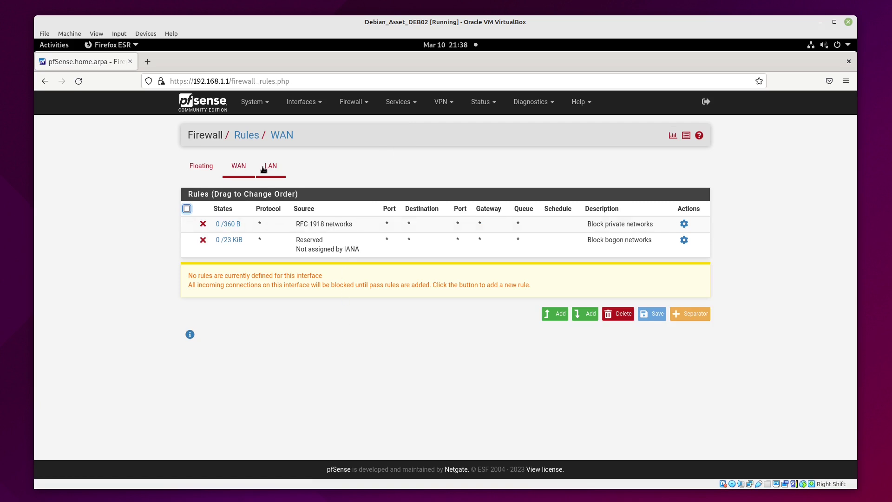
click(265, 170)
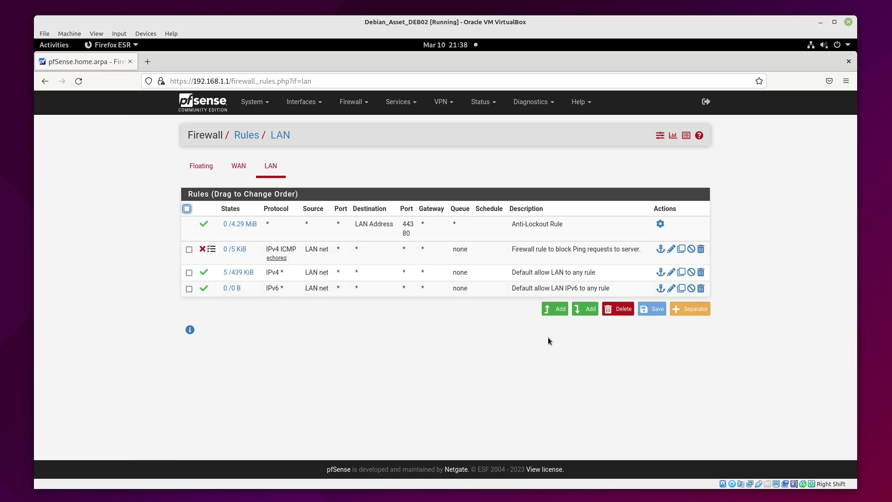
click(551, 312)
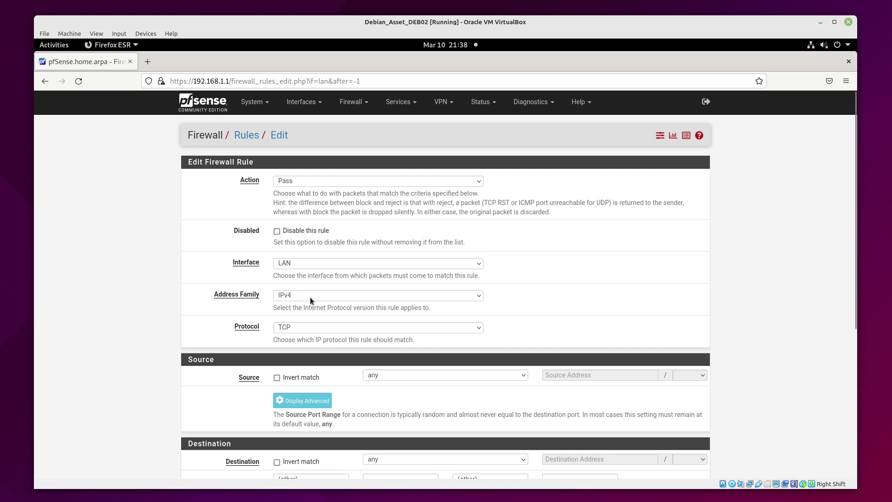
Step: Set the rule protocol to ICMP with the Echo request subtype only
click(306, 327)
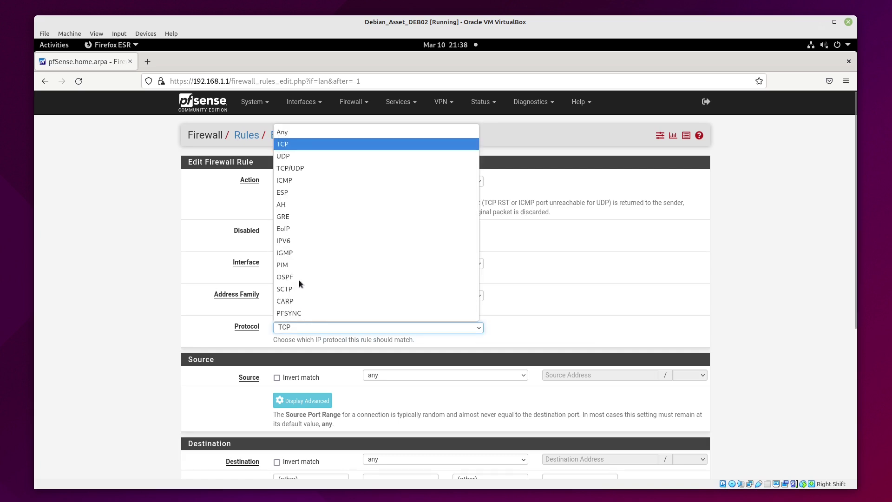
click(292, 181)
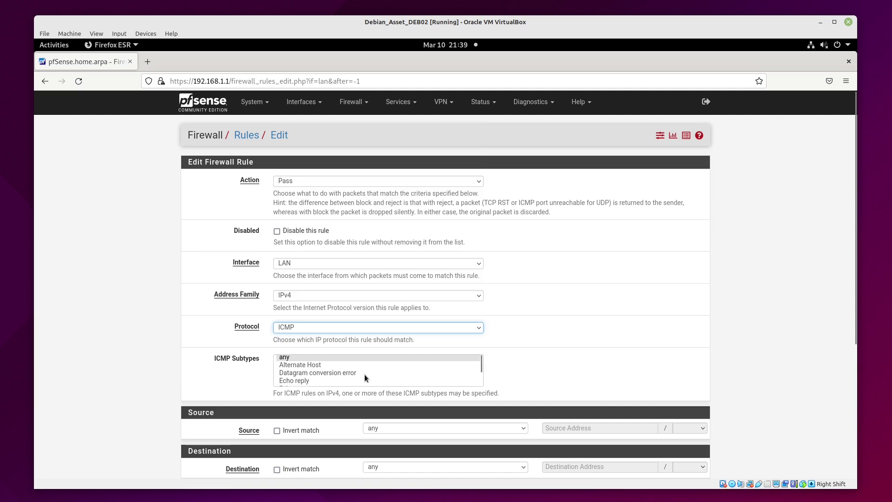
scroll(365, 373, down, 1)
click(313, 364)
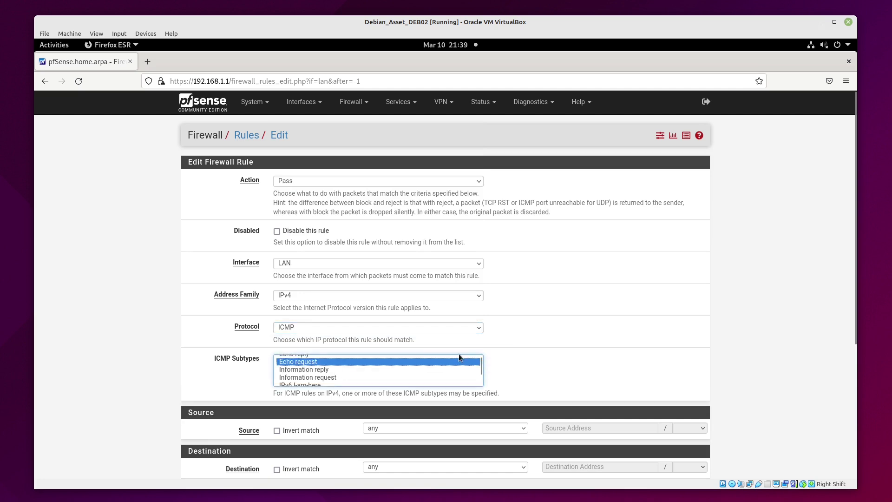
click(734, 360)
scroll(734, 360, down, 5)
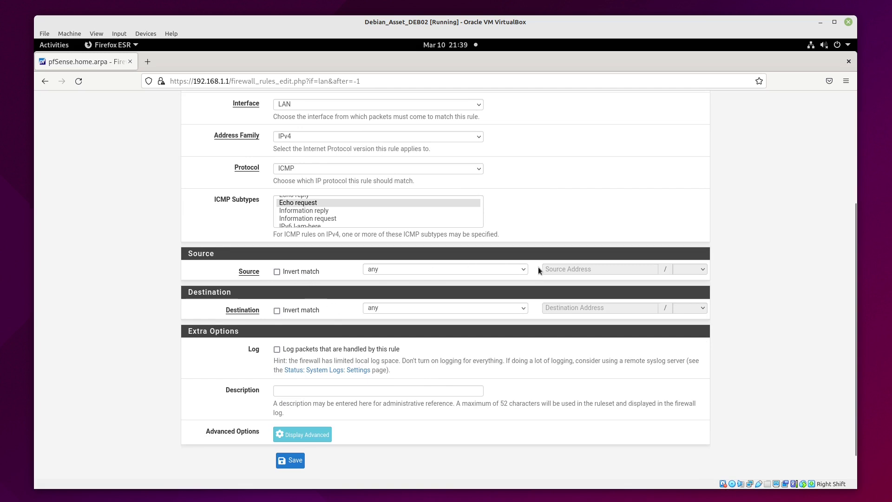
Step: Set the rule source to the network 192.168.1.0 with a 24-bit mask
click(525, 270)
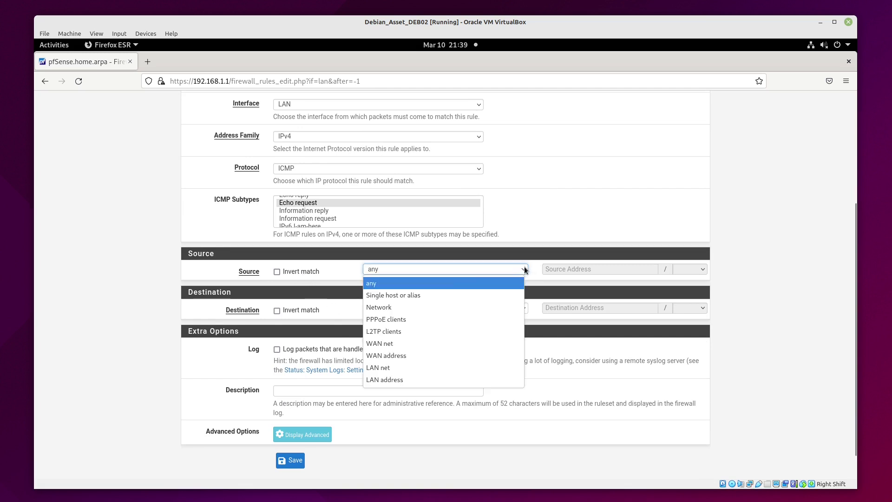
click(438, 307)
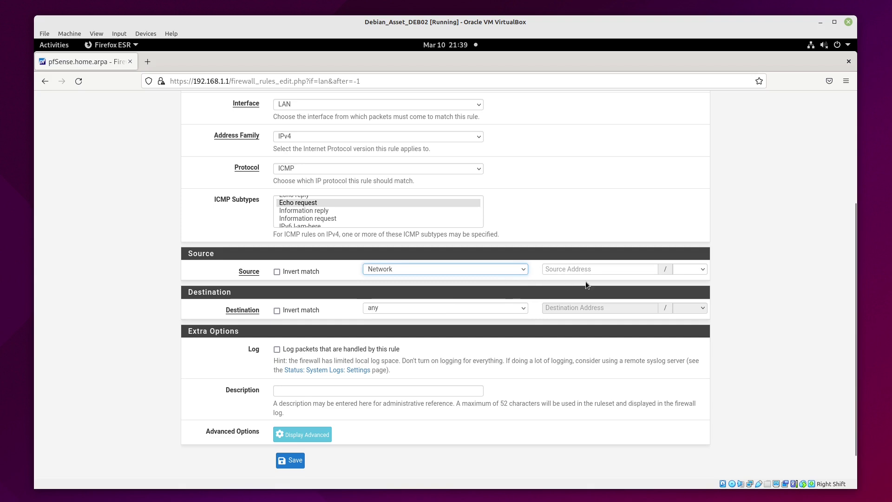
click(598, 270)
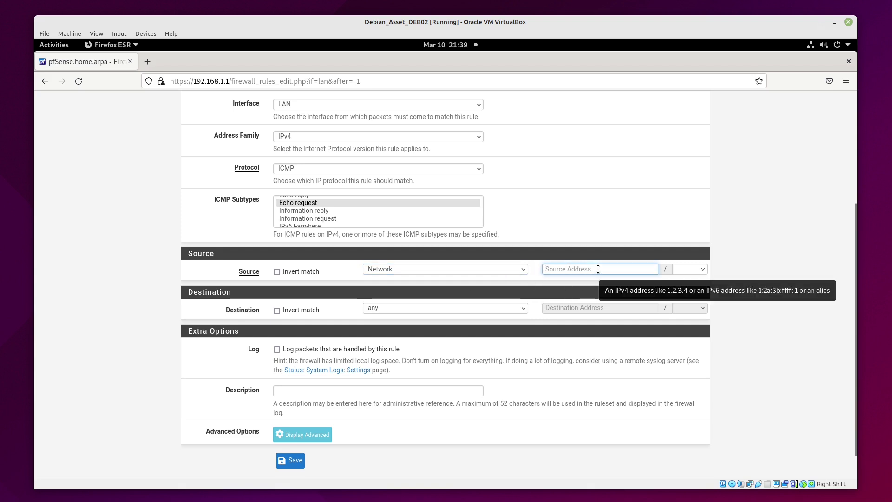
text(192.1)
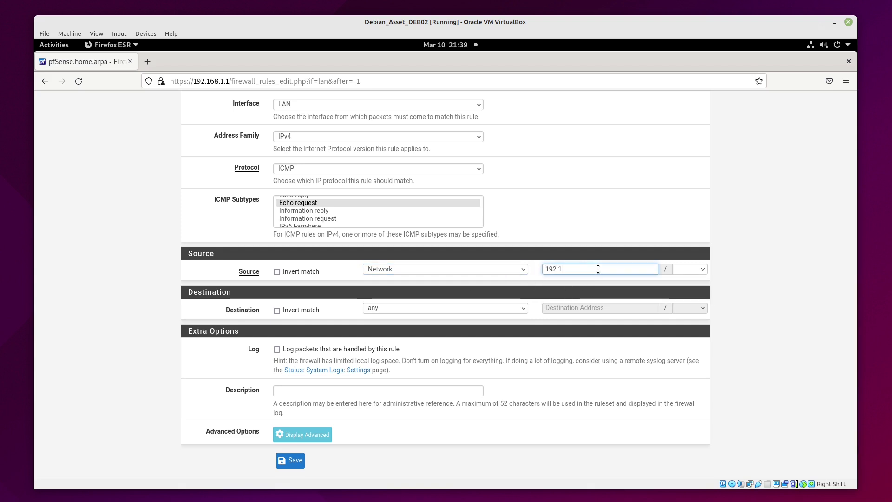
text(68.1.)
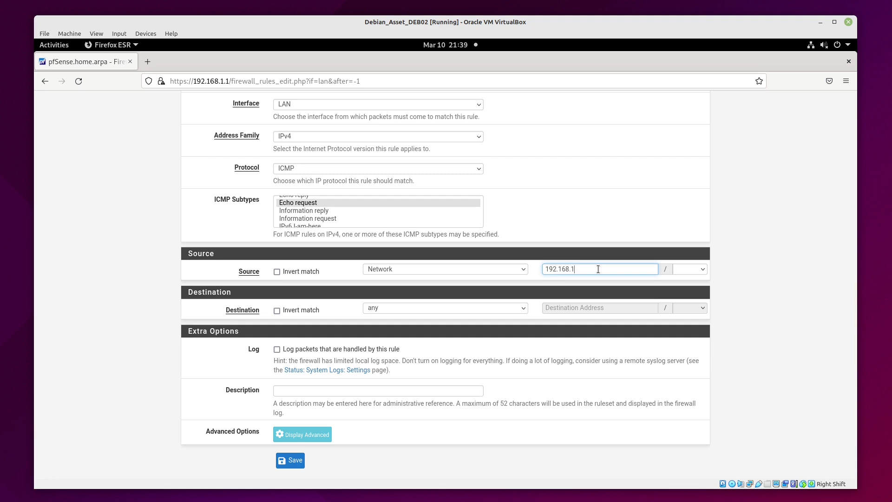
text(0)
click(703, 269)
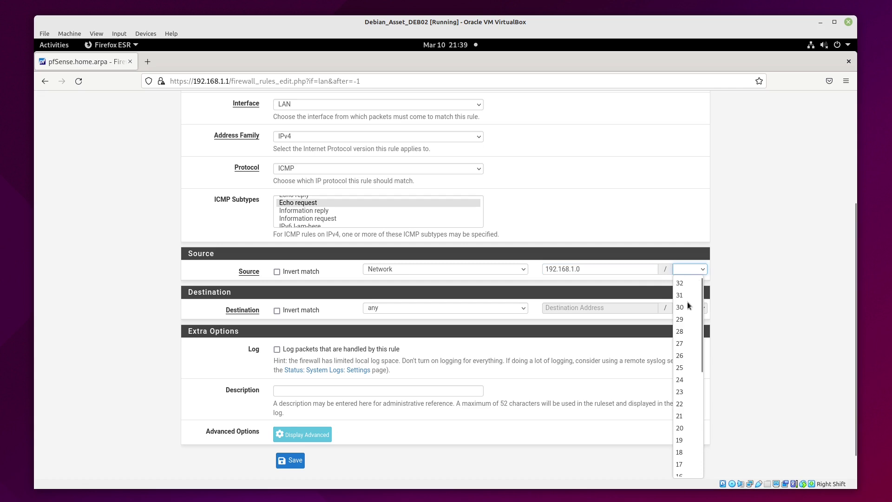
click(686, 380)
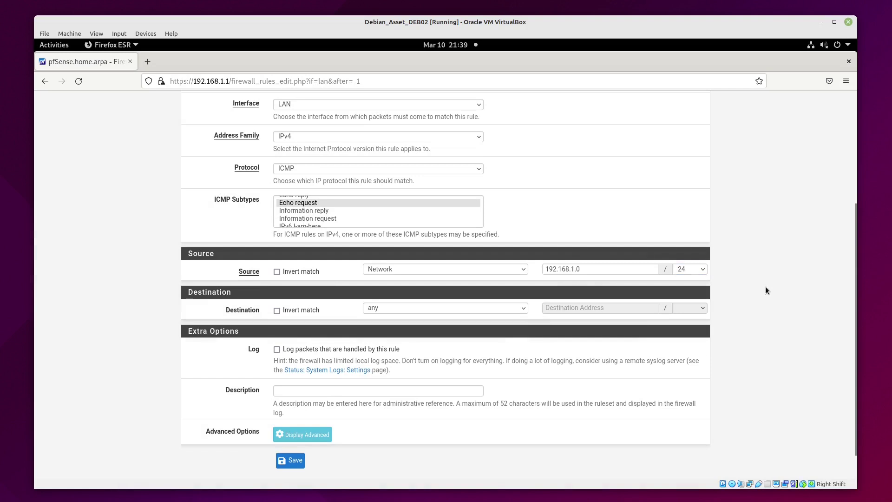
Step: Enable packet logging, describe the rule 'Allow local Ping requests from 192.168.1.0/24' and save it
click(278, 350)
click(302, 389)
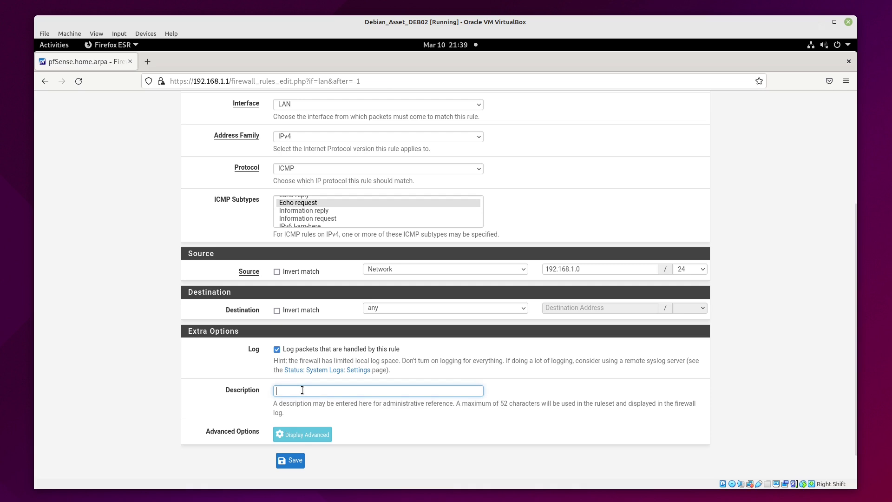
text(Allow local )
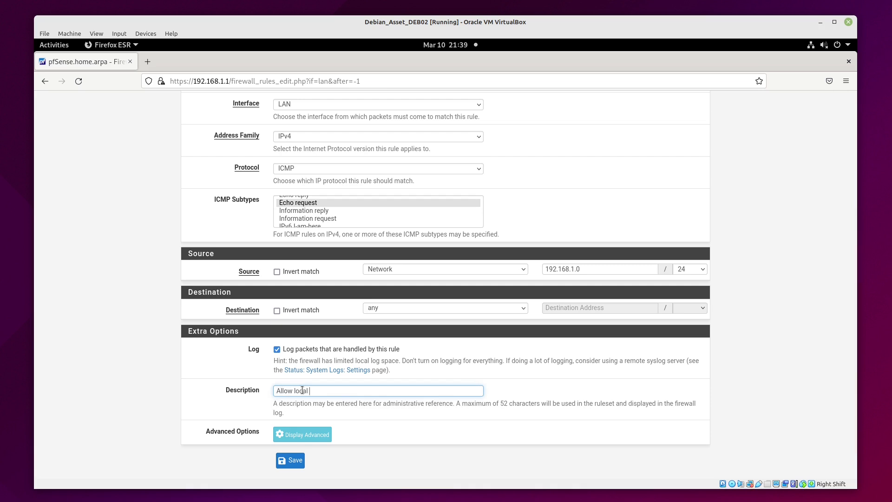
text(pin)
key(BackSpace)
key(BackSpace)
key(BackSpace)
text(Ping requests from 1)
text(92.168.1.0/24)
click(298, 462)
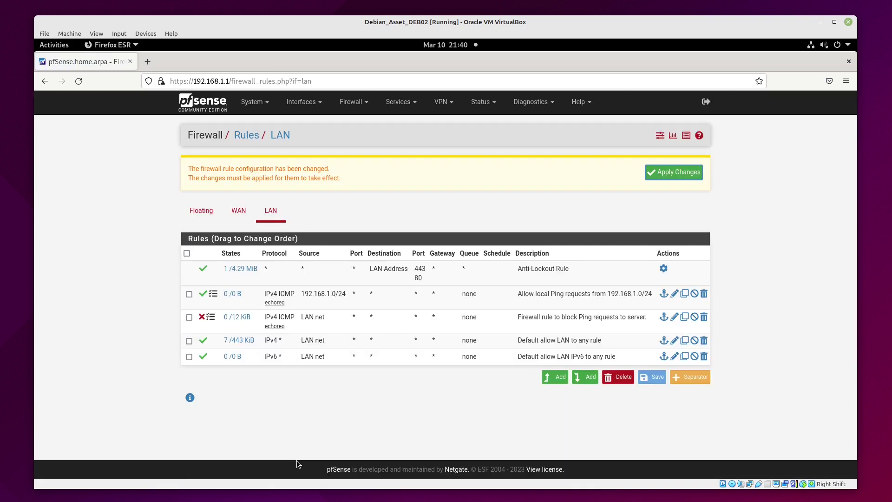
Step: Apply the pending rule changes and reload the firewall filter from the monitor page
click(675, 172)
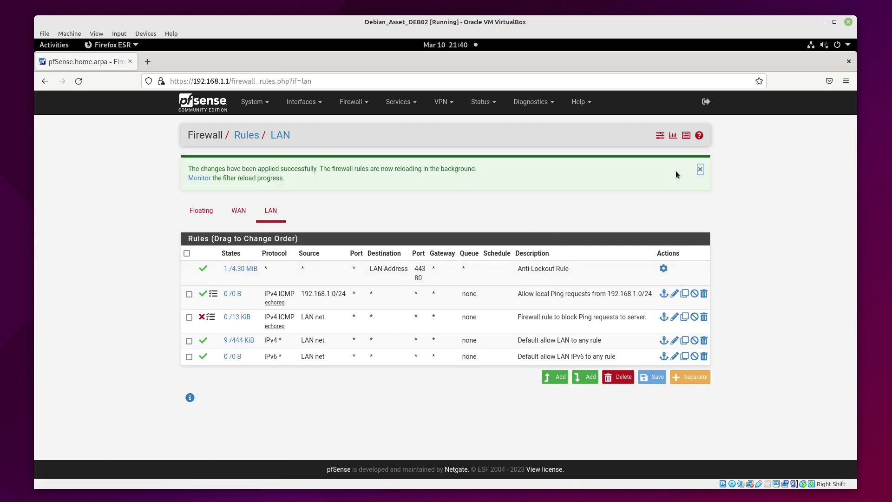
click(210, 182)
scroll(308, 314, down, 3)
scroll(303, 307, up, 2)
scroll(304, 308, up, 2)
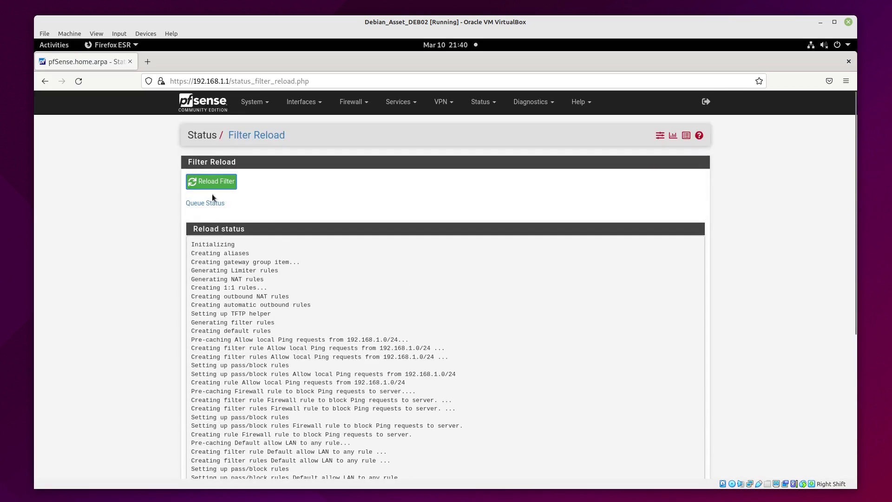
click(211, 181)
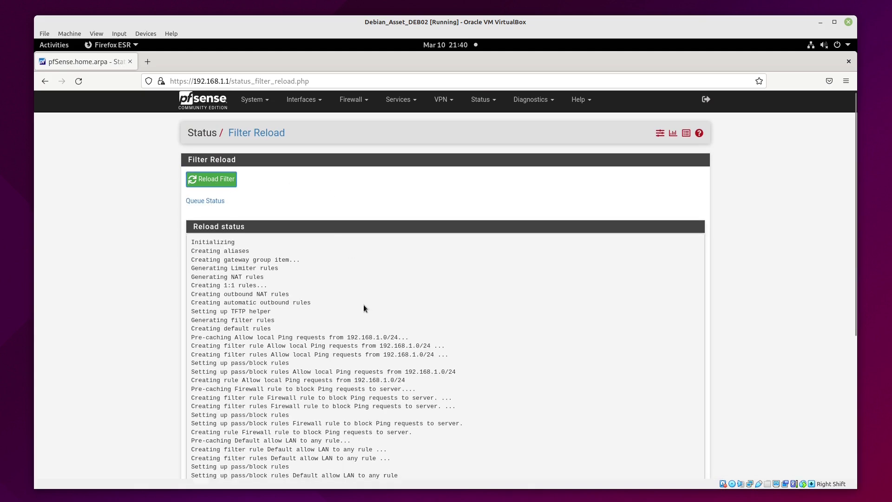
scroll(363, 305, down, 5)
scroll(363, 303, up, 5)
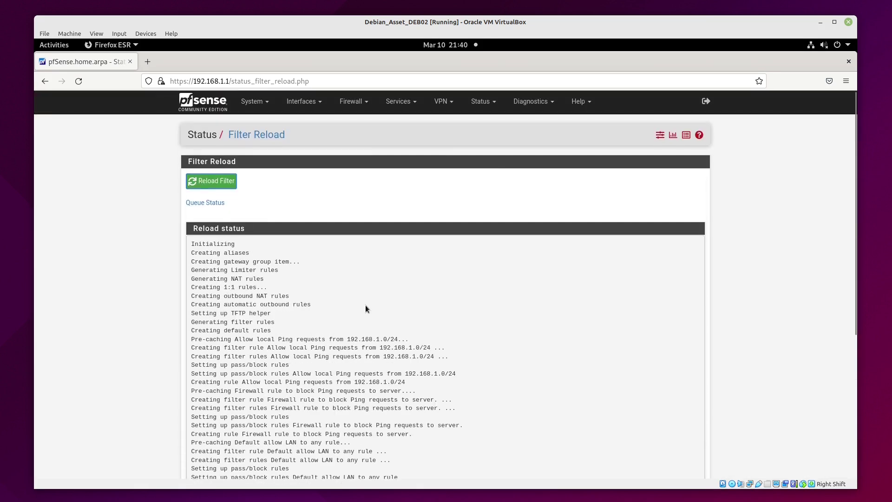
Step: Show the firewall log and highlight the Allow local Ping requests pass entry
click(484, 104)
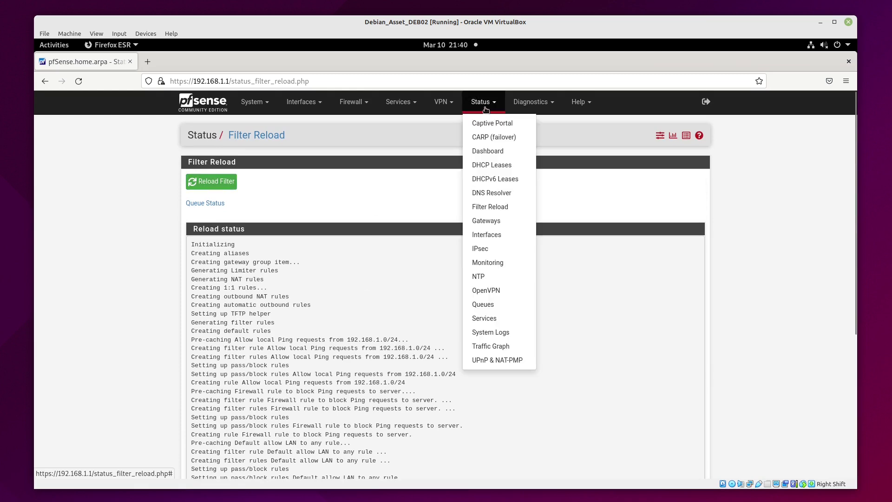
click(493, 332)
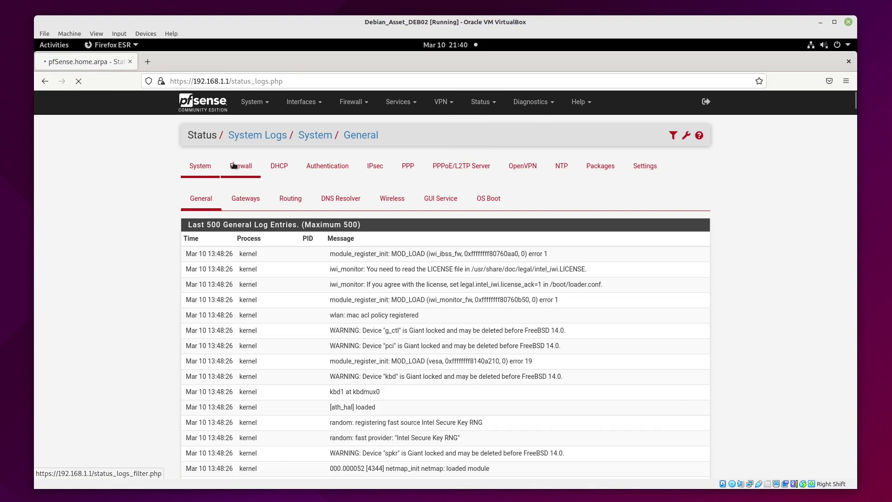
click(234, 165)
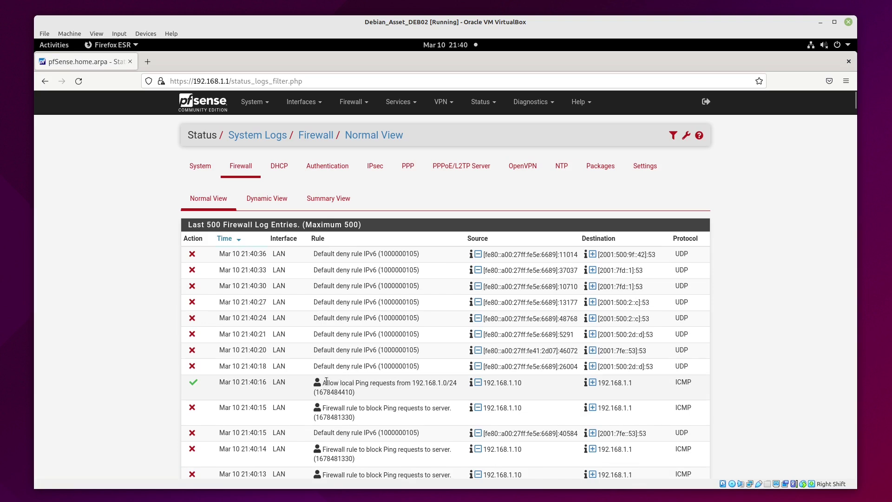
drag(325, 382, 399, 384)
click(395, 401)
Step: Bring the terminal forward, where pings to 192.168.1.1 now receive replies
click(64, 46)
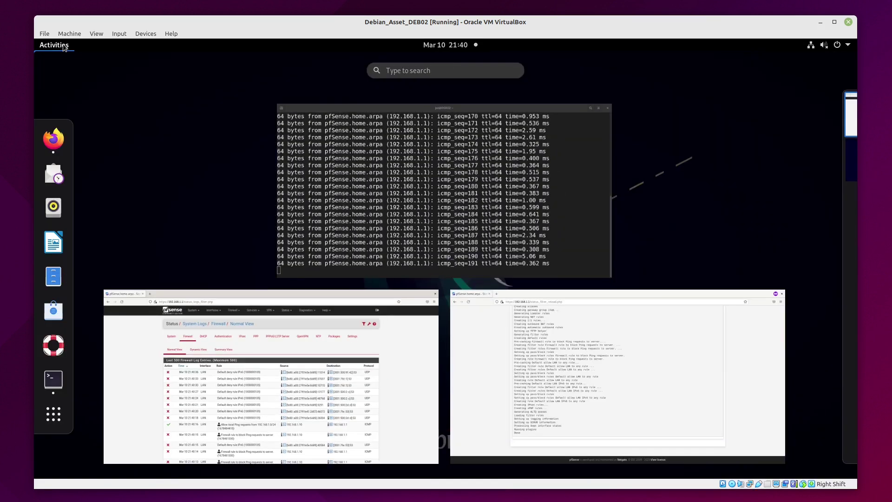
click(568, 252)
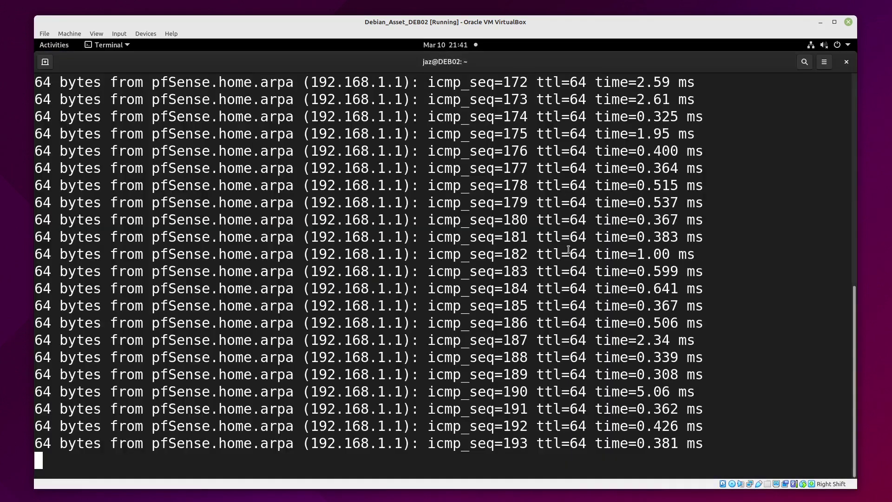